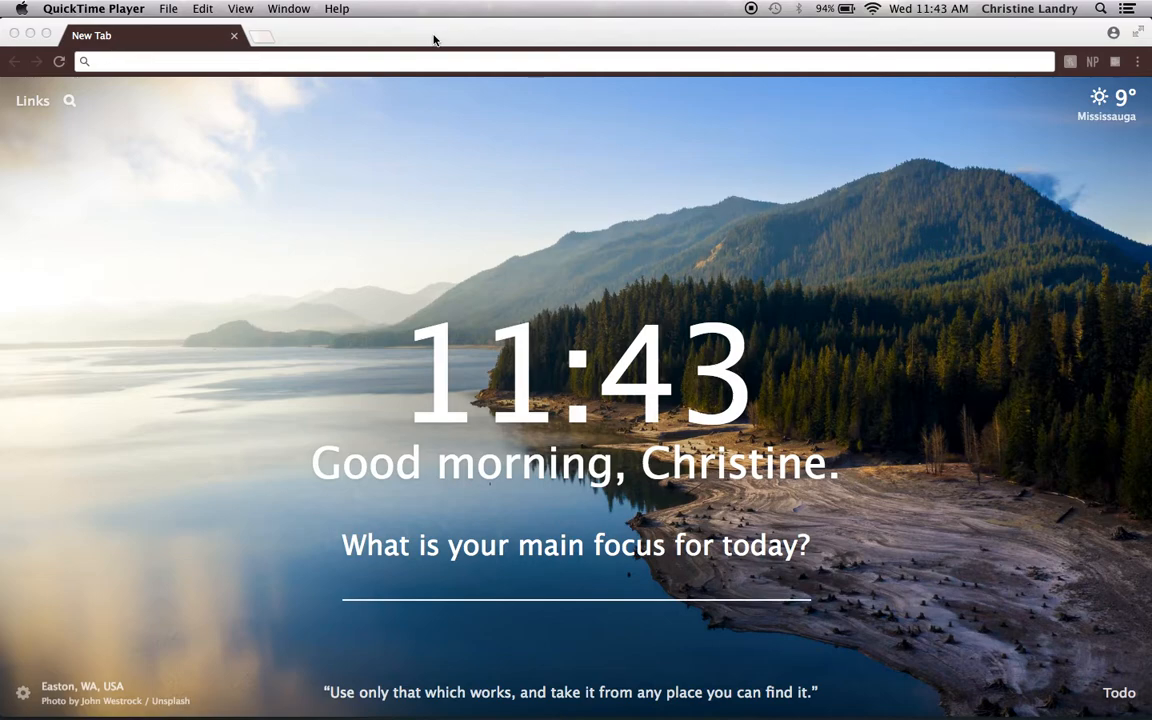
pyautogui.click(487, 37)
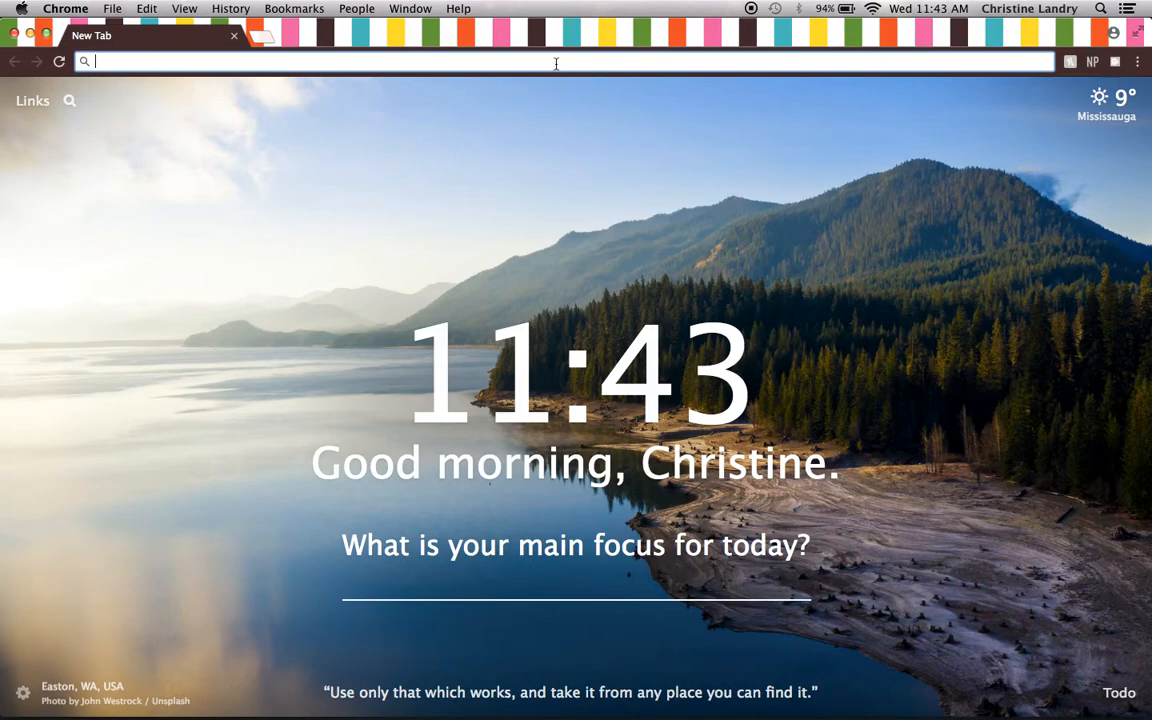
pyautogui.write('https')
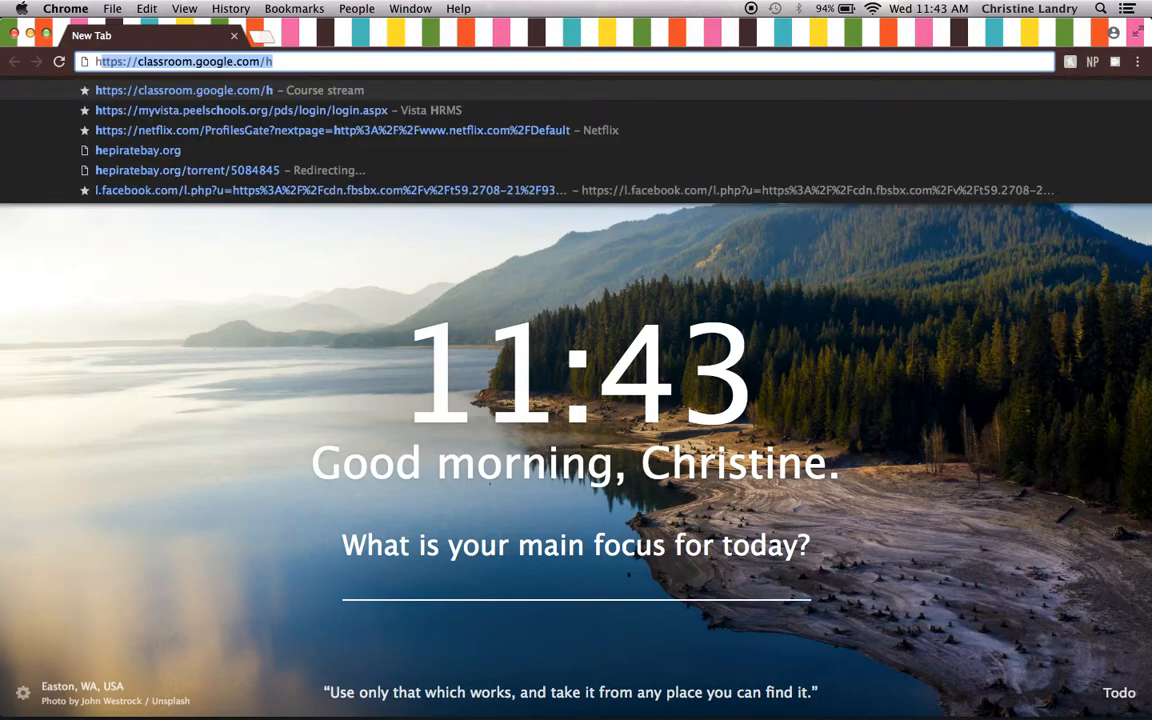
pyautogui.write('://')
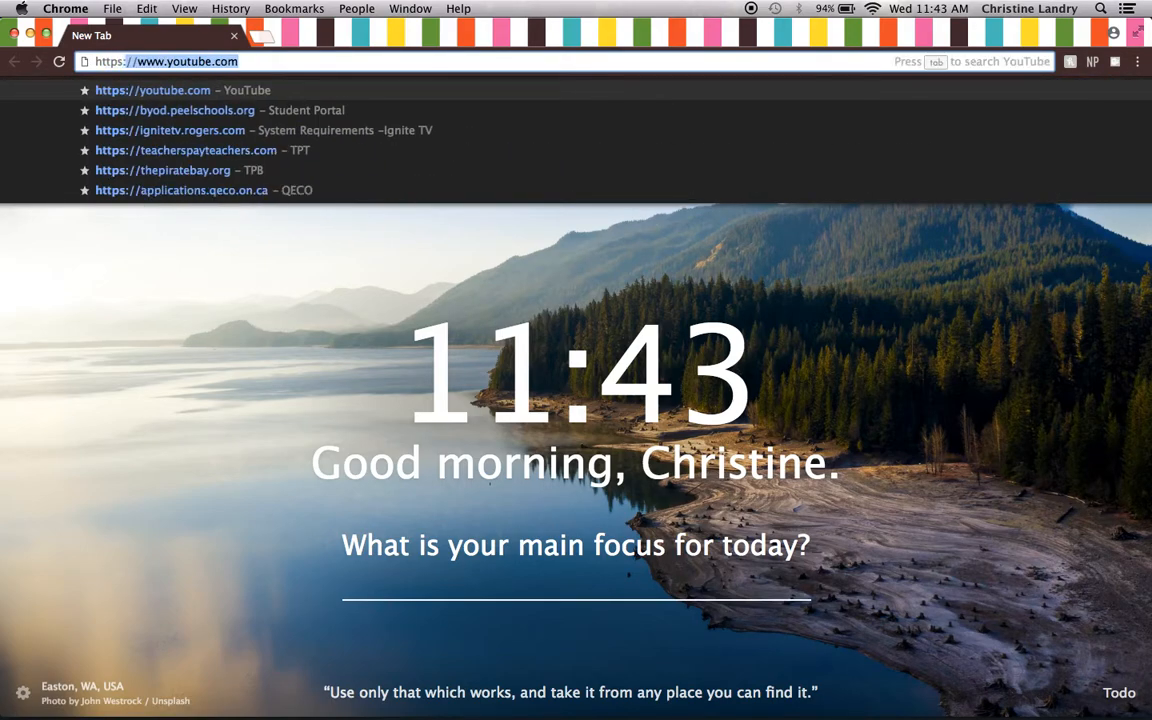
pyautogui.write('meet.')
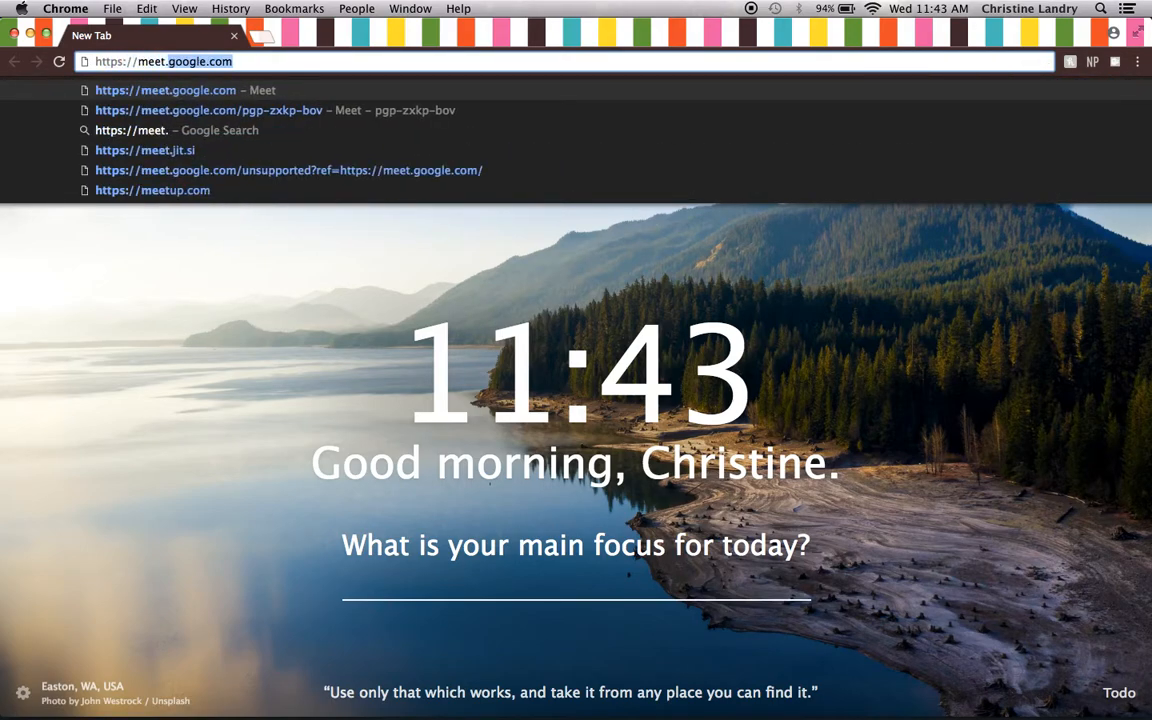
pyautogui.write('google.com')
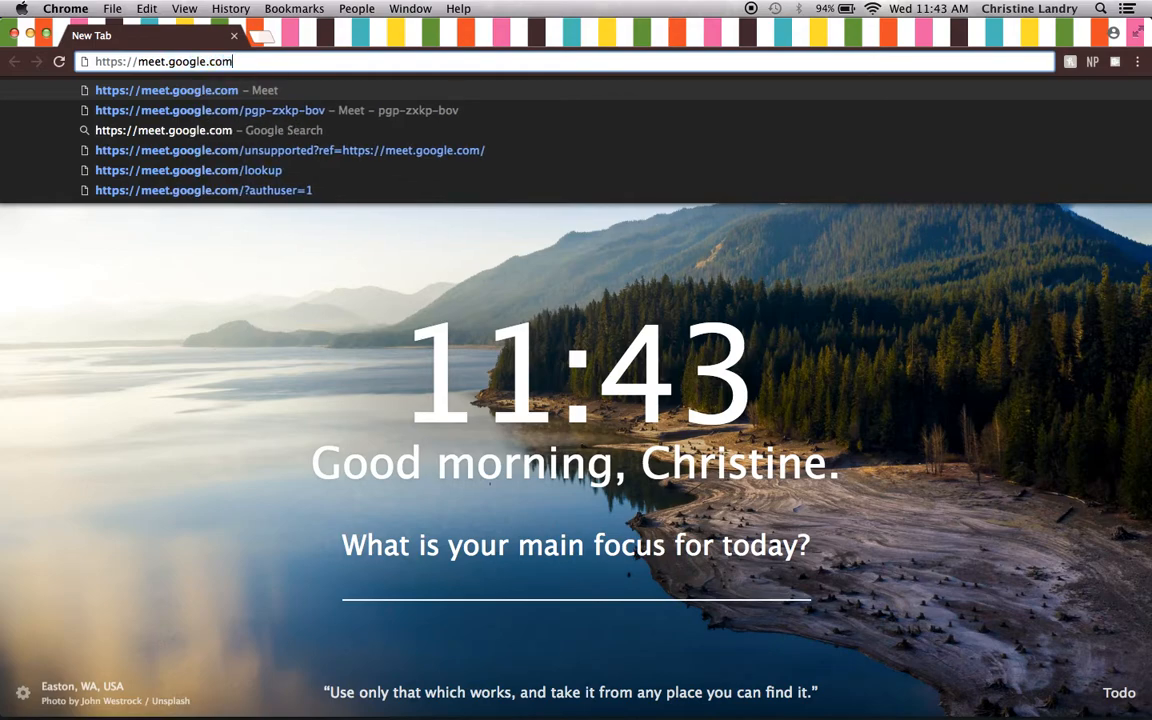
pyautogui.press('Return')
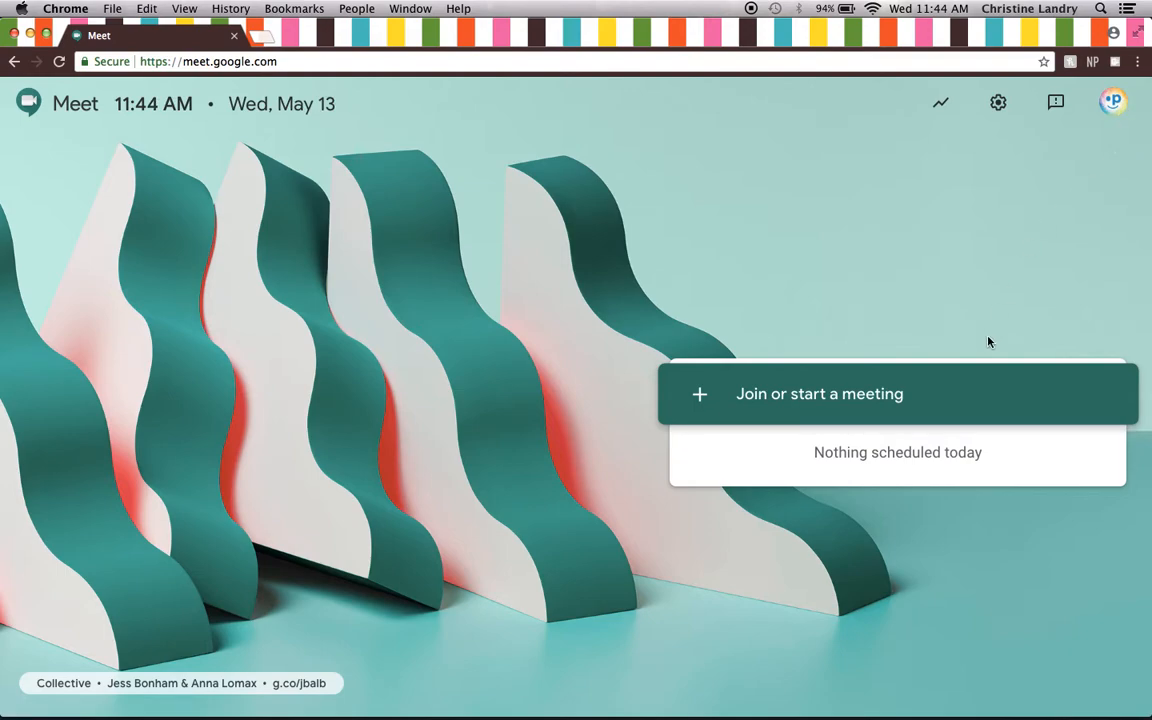
# - Start a new meeting with the nickname "test"
pyautogui.click(840, 405)
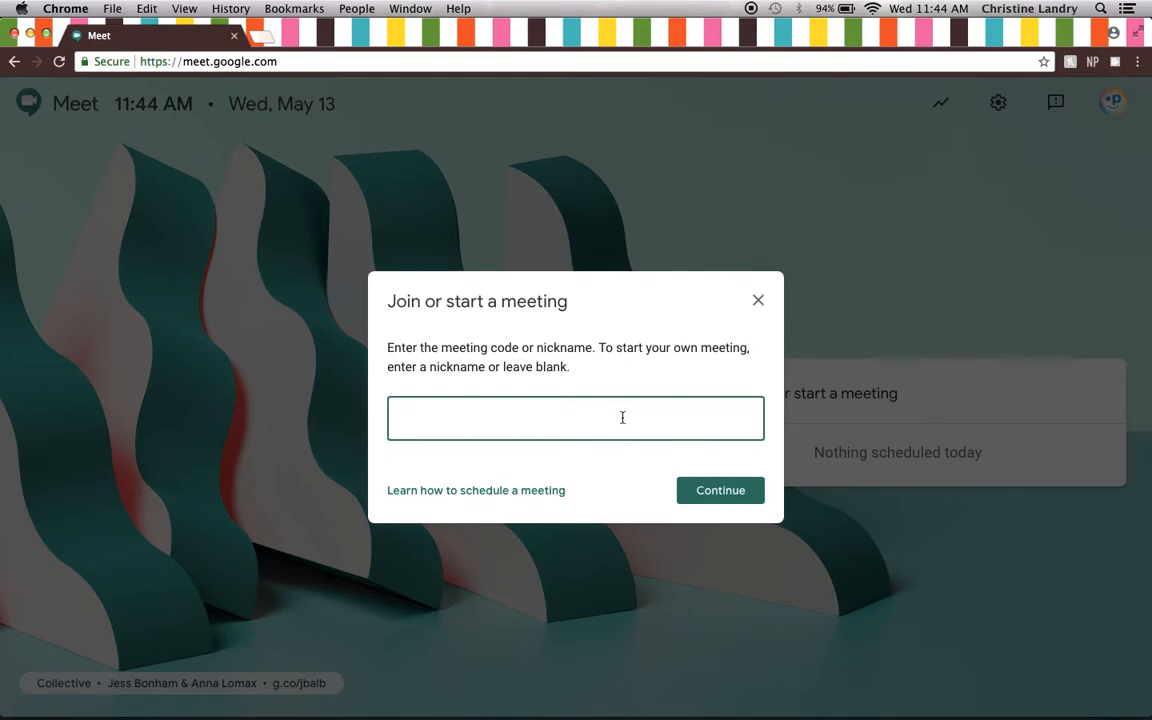
pyautogui.write('test')
pyautogui.click(721, 490)
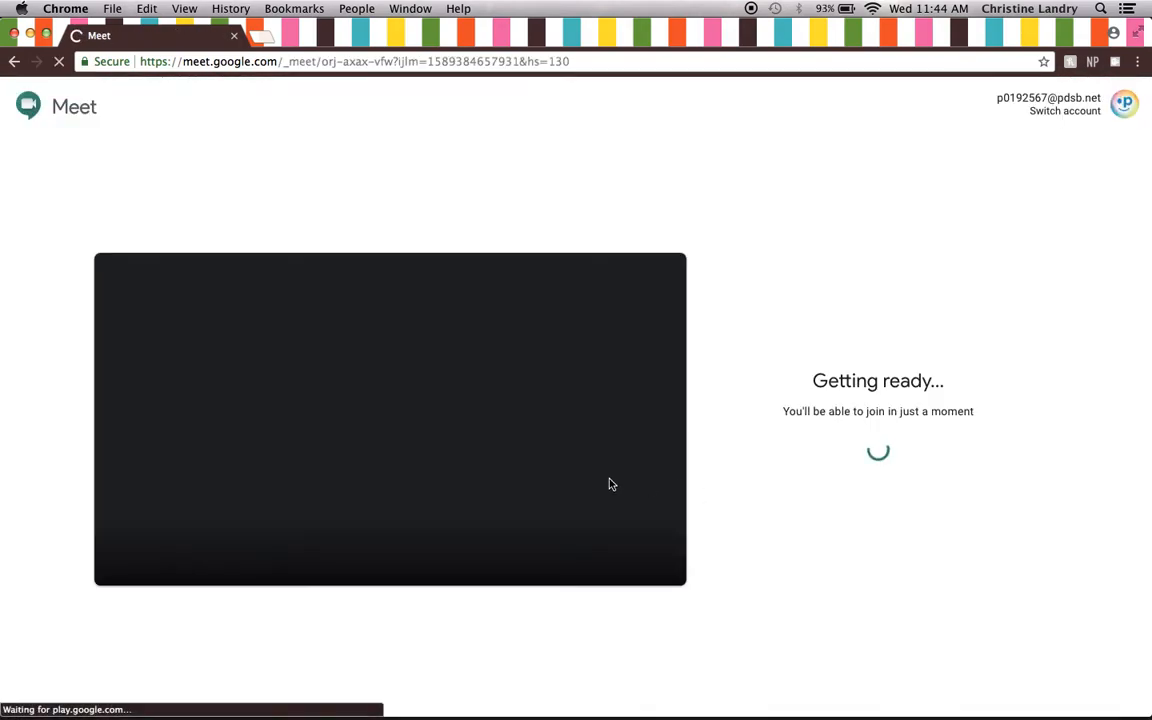
# - Turn off the camera, mute the microphone and join the meeting
pyautogui.click(420, 550)
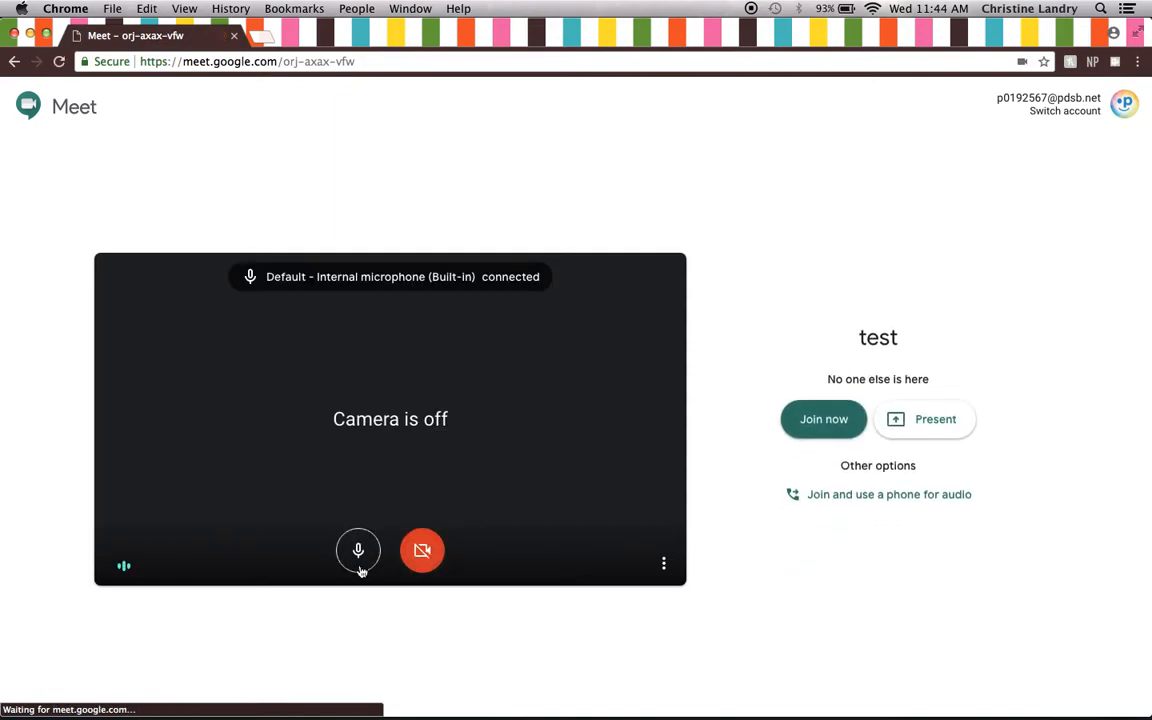
pyautogui.click(358, 555)
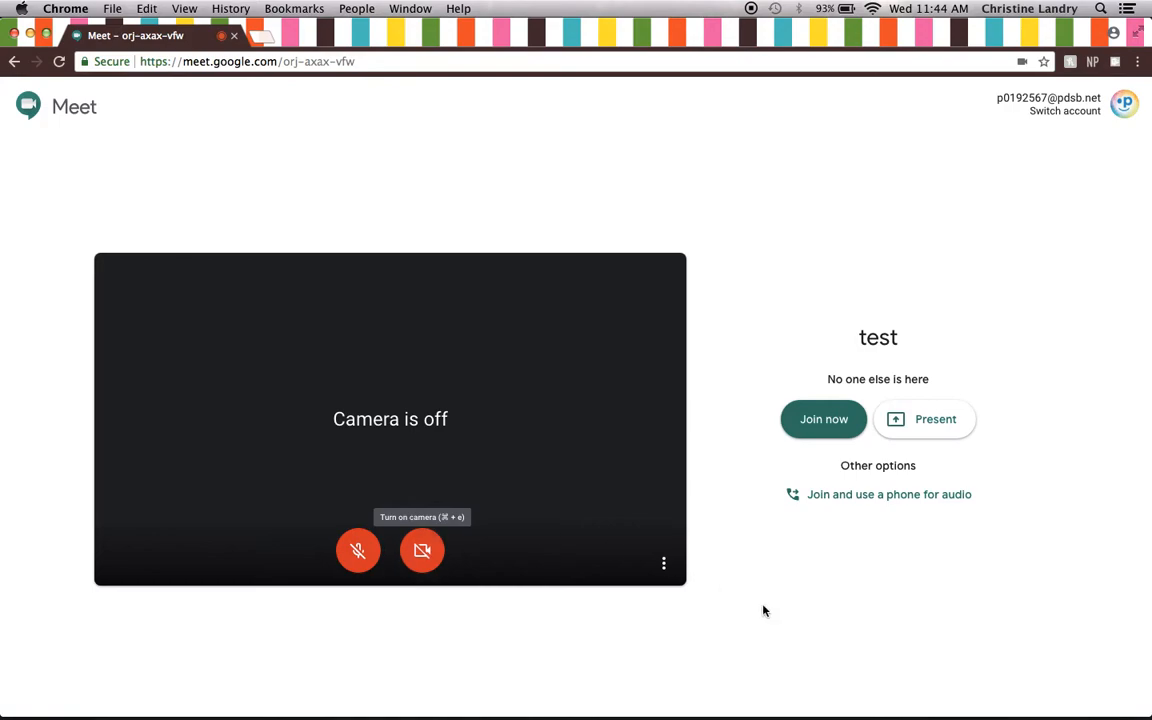
pyautogui.click(831, 433)
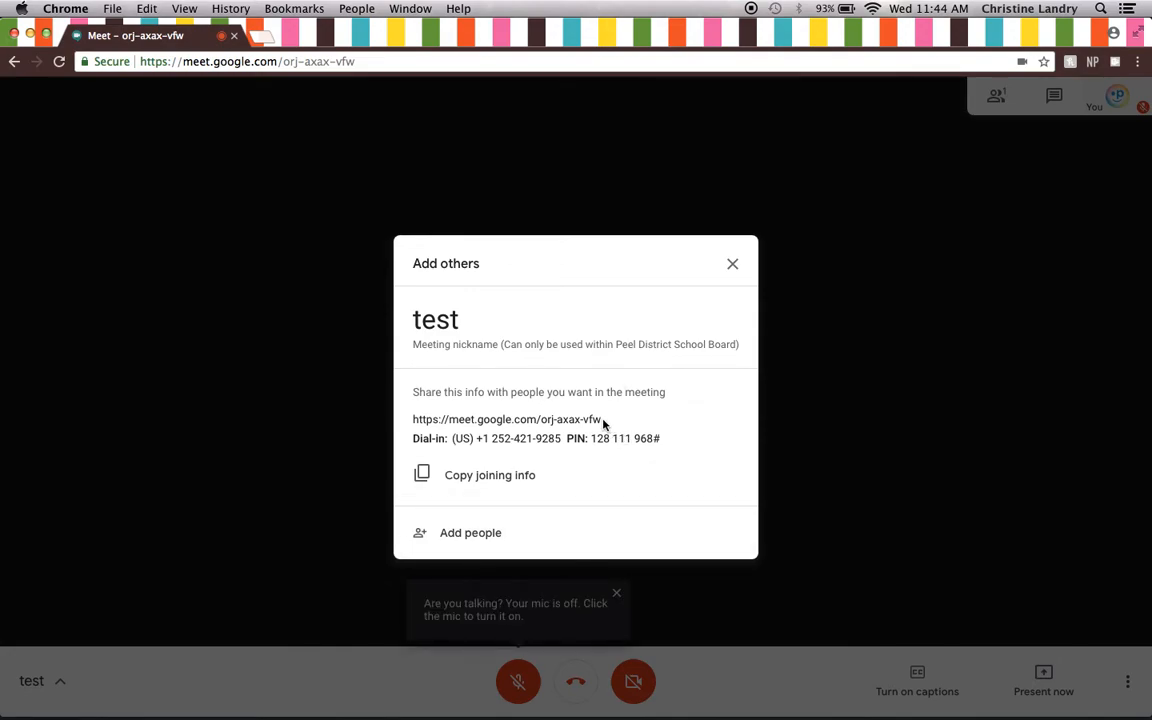
# - Copy the meeting link and open the 8TS class at classroom.google.com in a new tab
pyautogui.moveTo(603, 423); pyautogui.dragTo(410, 419)
pyautogui.press('super+c')
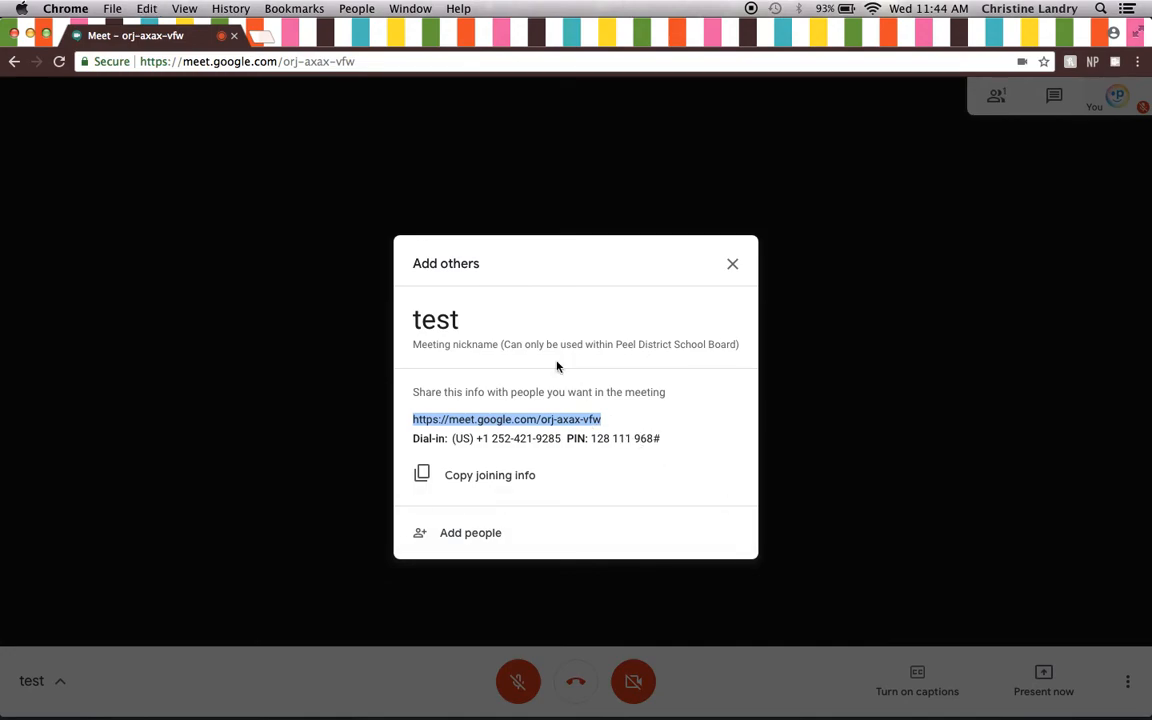
pyautogui.click(262, 37)
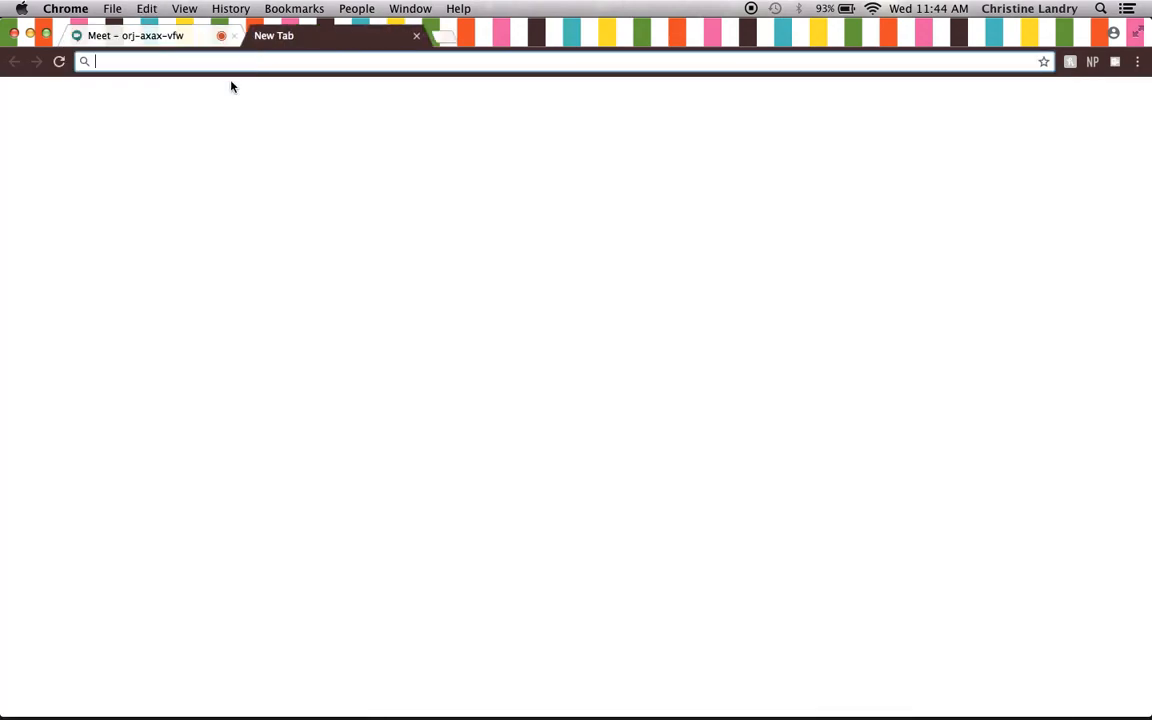
pyautogui.write('classroom.google.com')
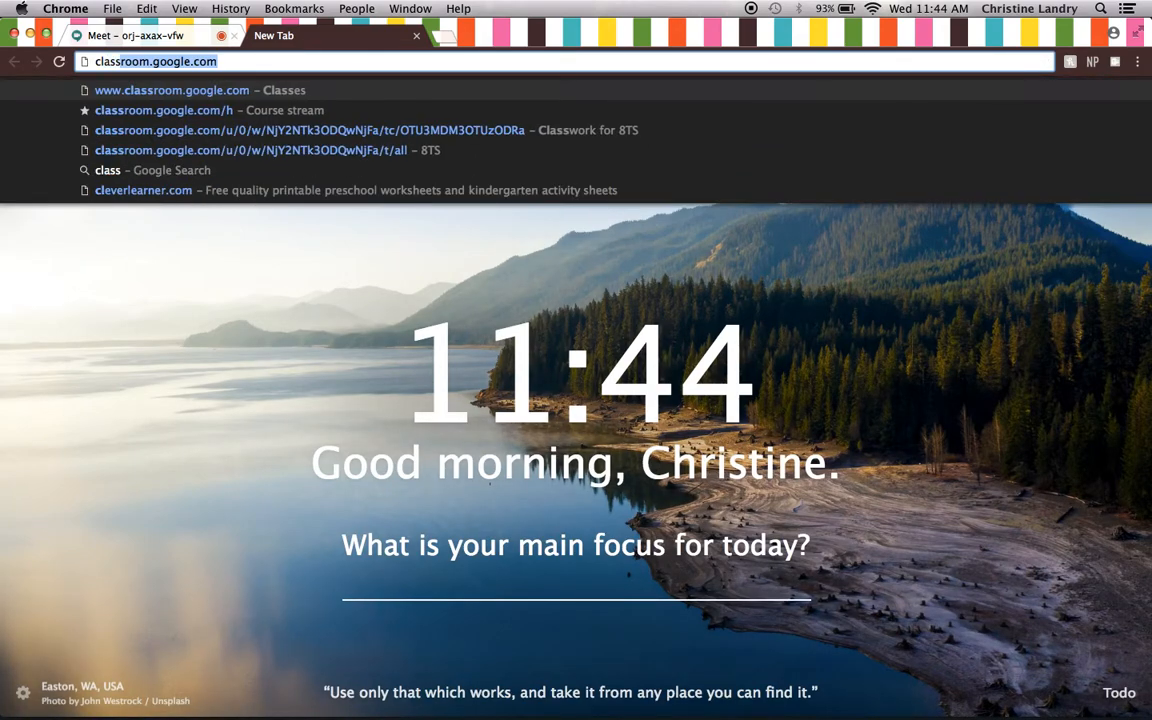
pyautogui.press('Return')
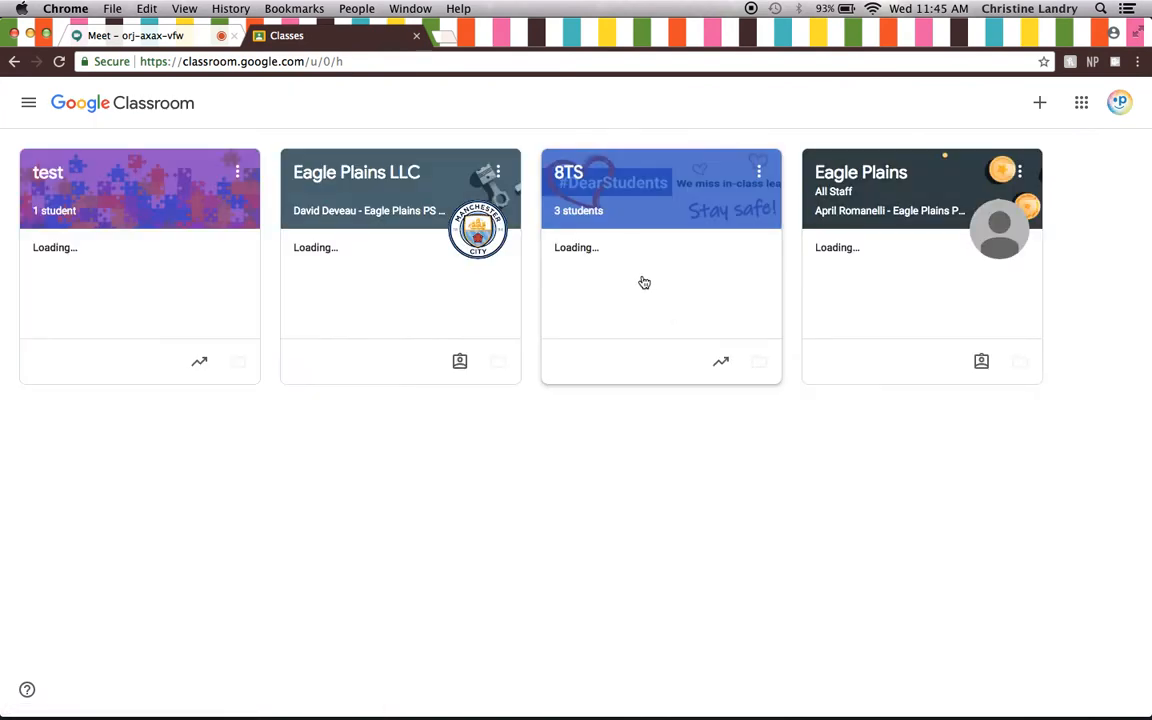
pyautogui.click(576, 180)
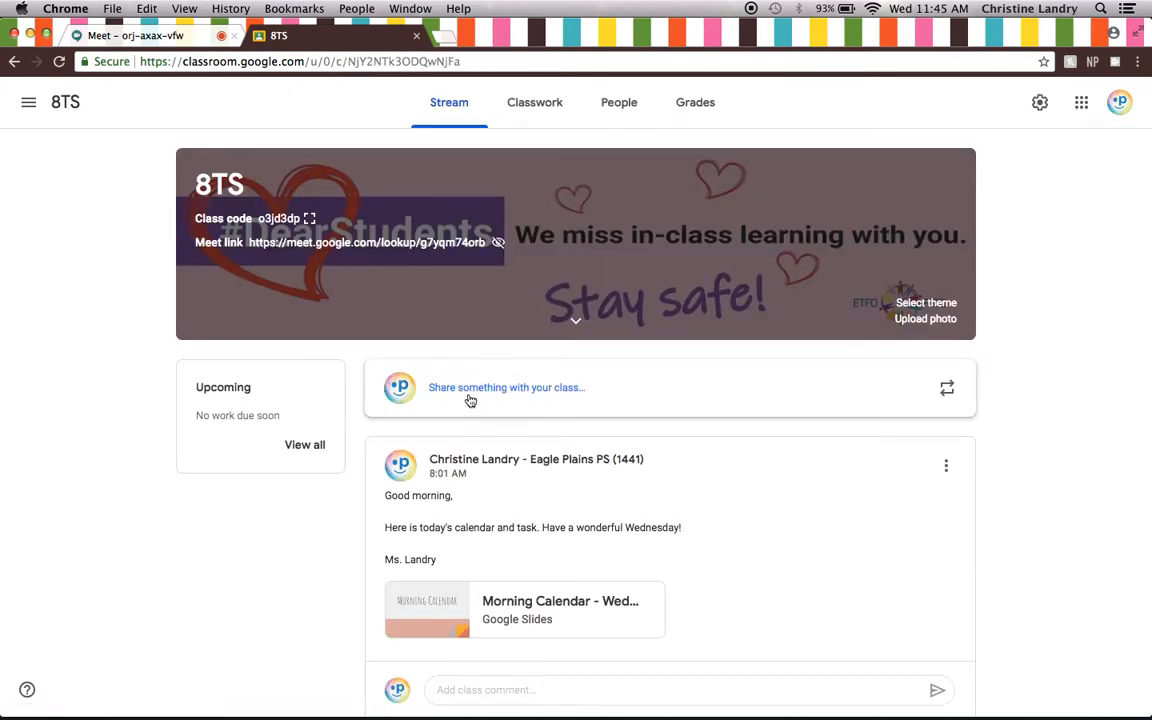
# - Draft a class announcement reading "Hello, Here is the link you need to connect", followed by the copied meeting link
pyautogui.click(467, 398)
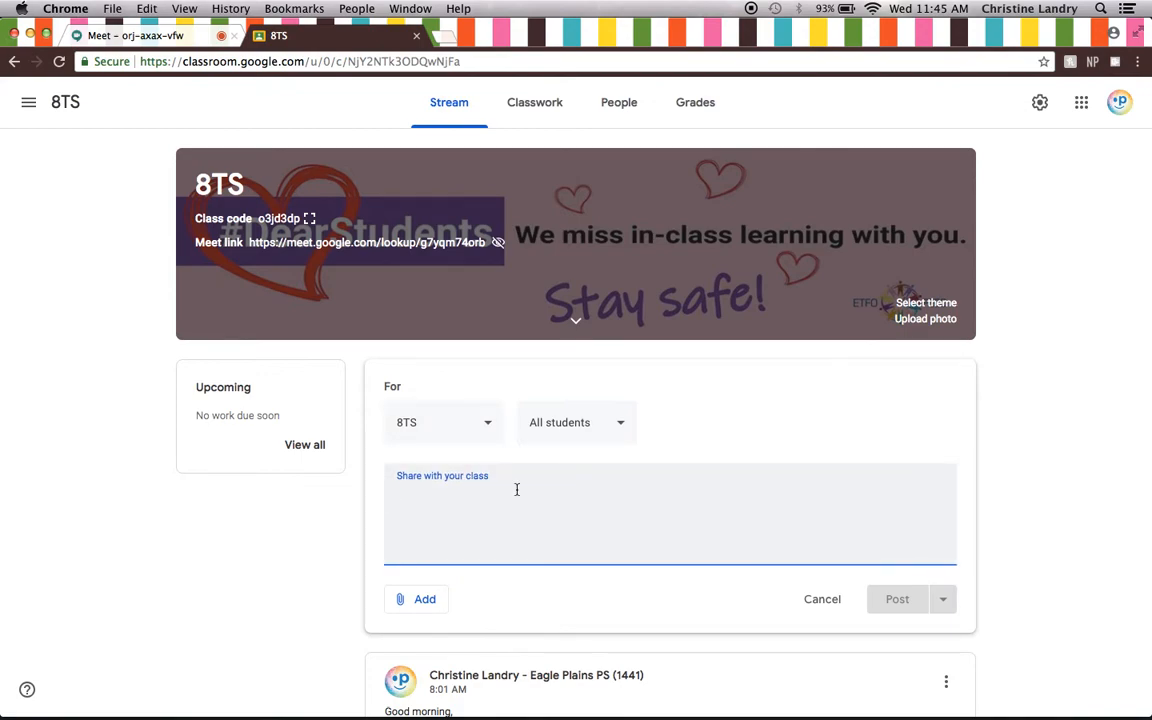
pyautogui.write('He')
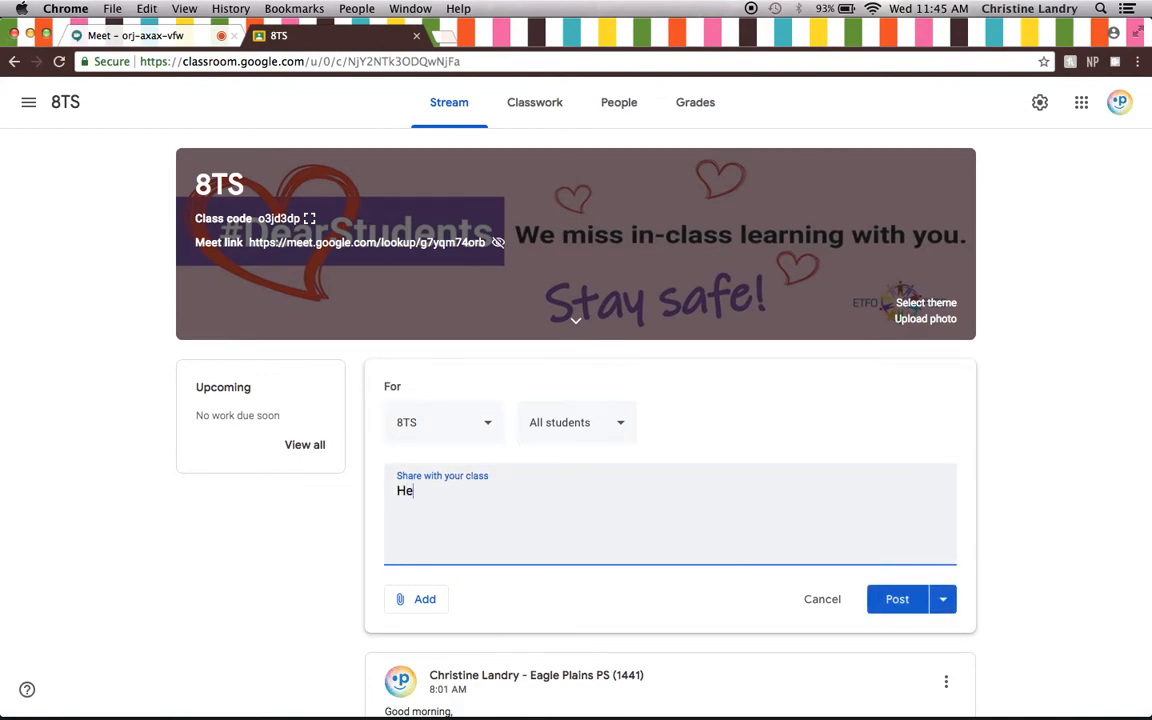
pyautogui.write('llo,  Here is the link you need')
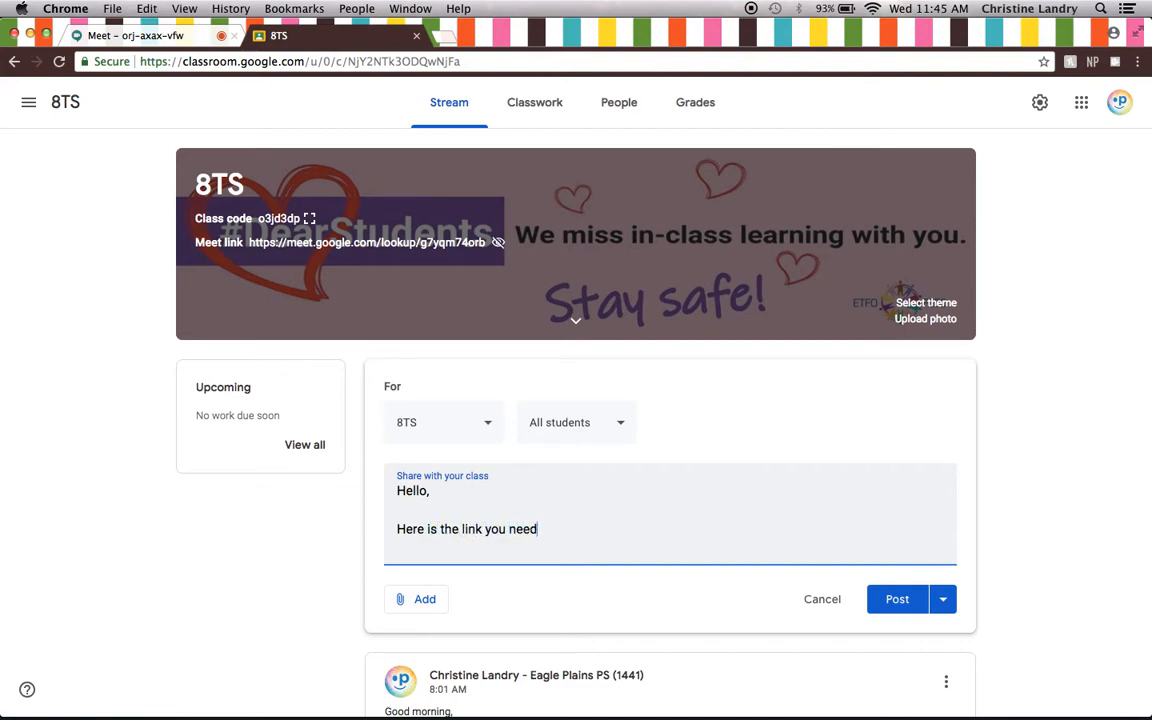
pyautogui.write(' to connet')
pyautogui.press('Return')
pyautogui.press('Return')
pyautogui.press('super+v')
pyautogui.click(597, 530)
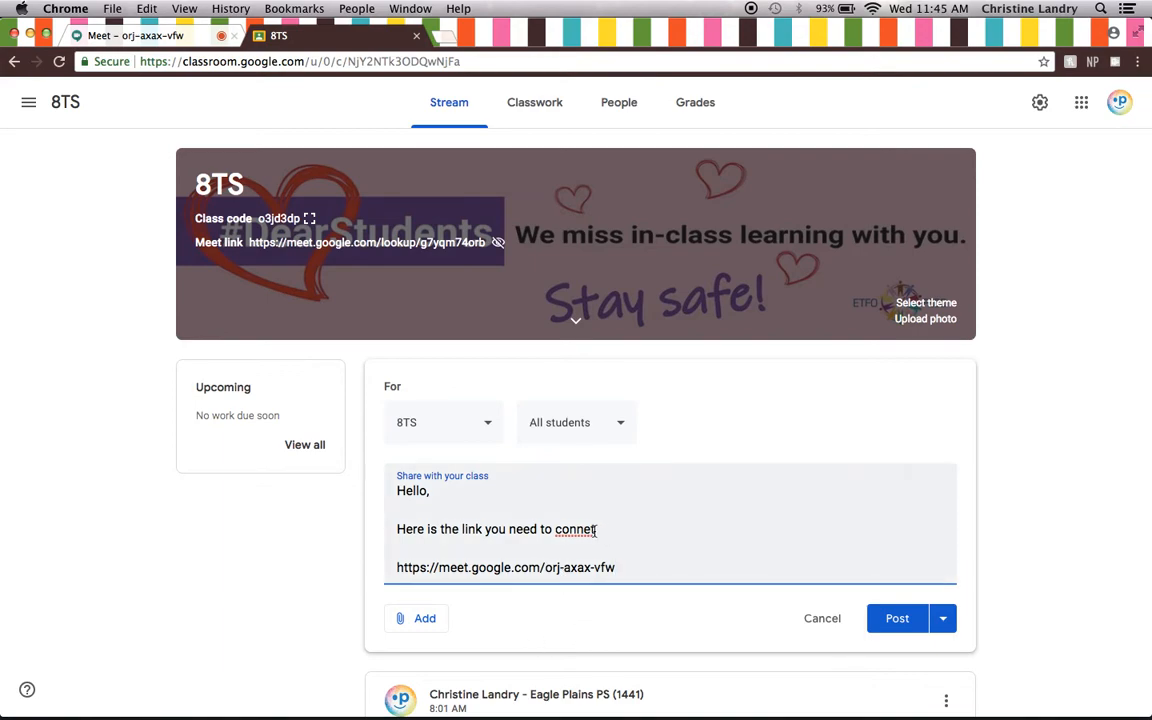
pyautogui.press('BackSpace')
pyautogui.write('ct')
pyautogui.click(618, 566)
# - Limit the announcement's recipients to the last listed student by deselecting the other two
pyautogui.scroll(-1, 571, 538)
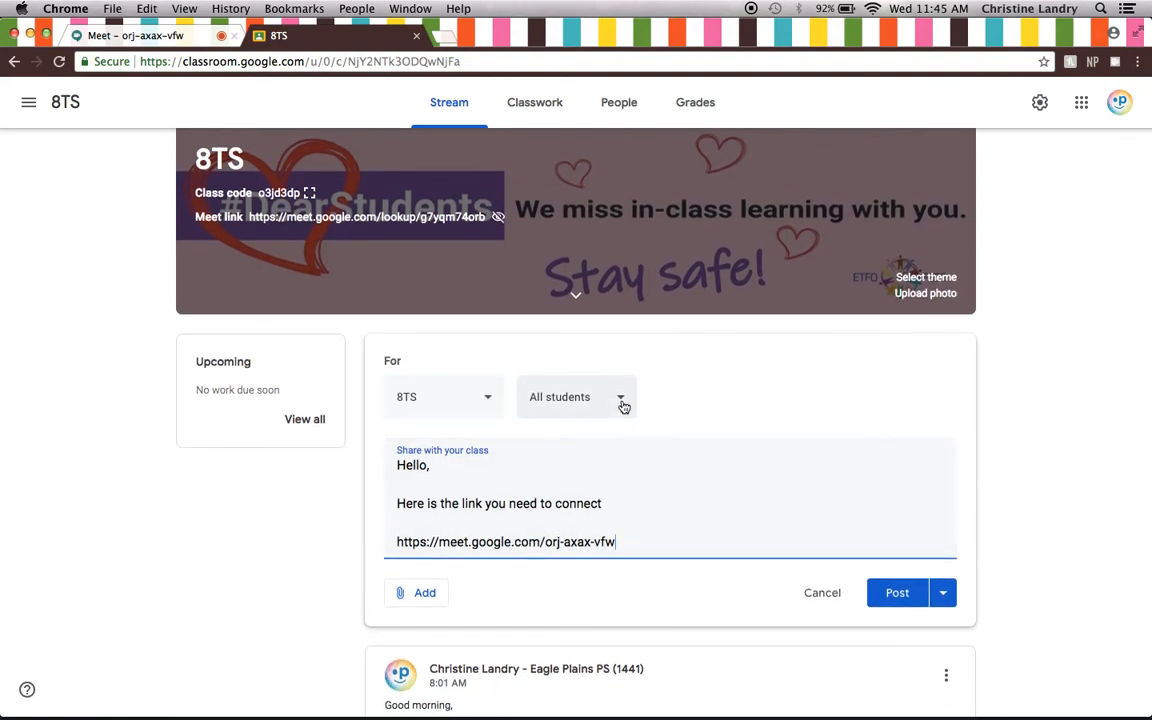
pyautogui.click(622, 404)
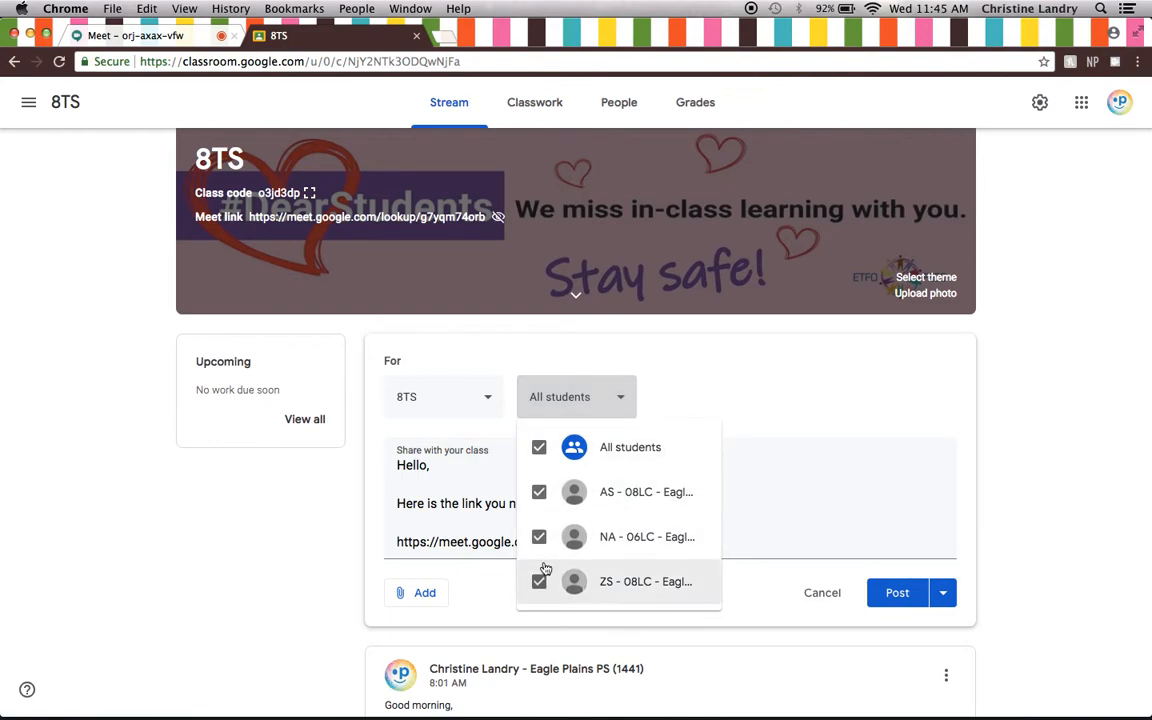
pyautogui.click(540, 494)
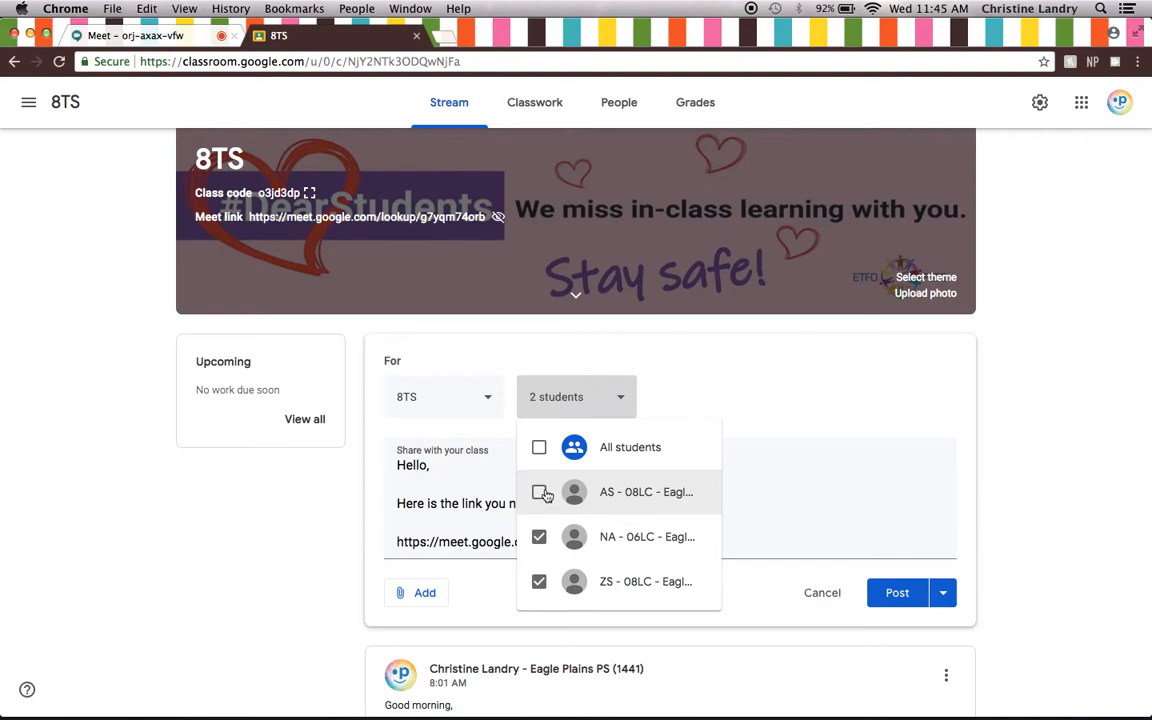
pyautogui.click(540, 537)
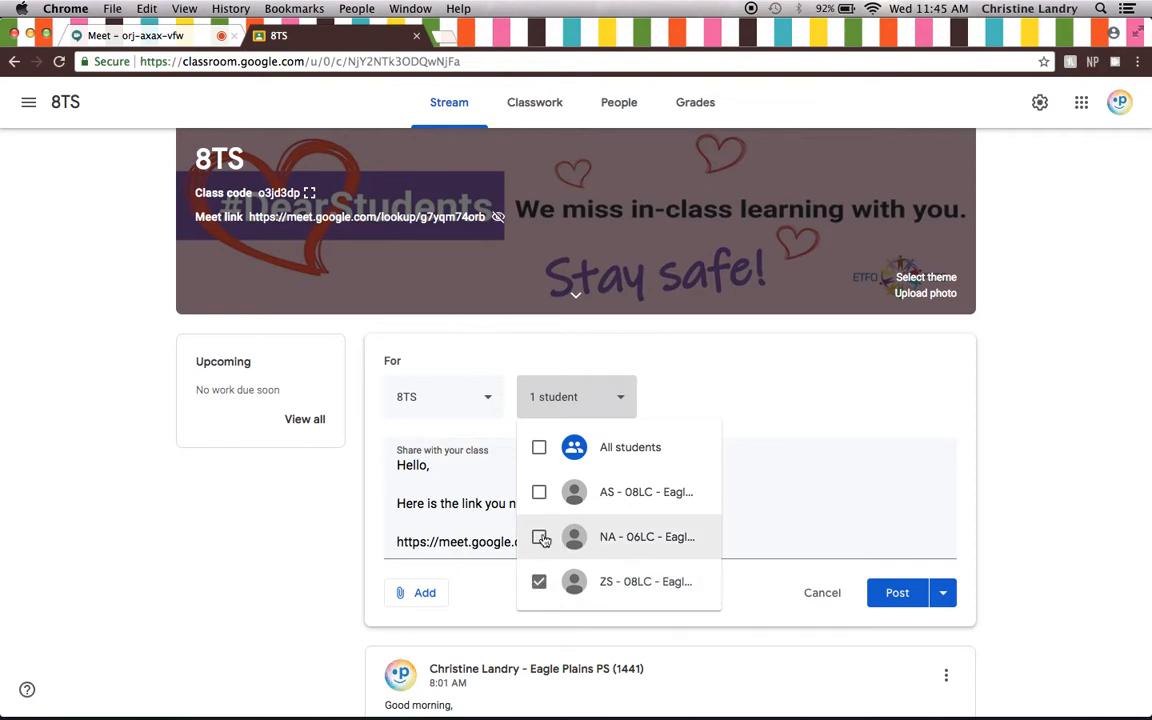
pyautogui.click(813, 399)
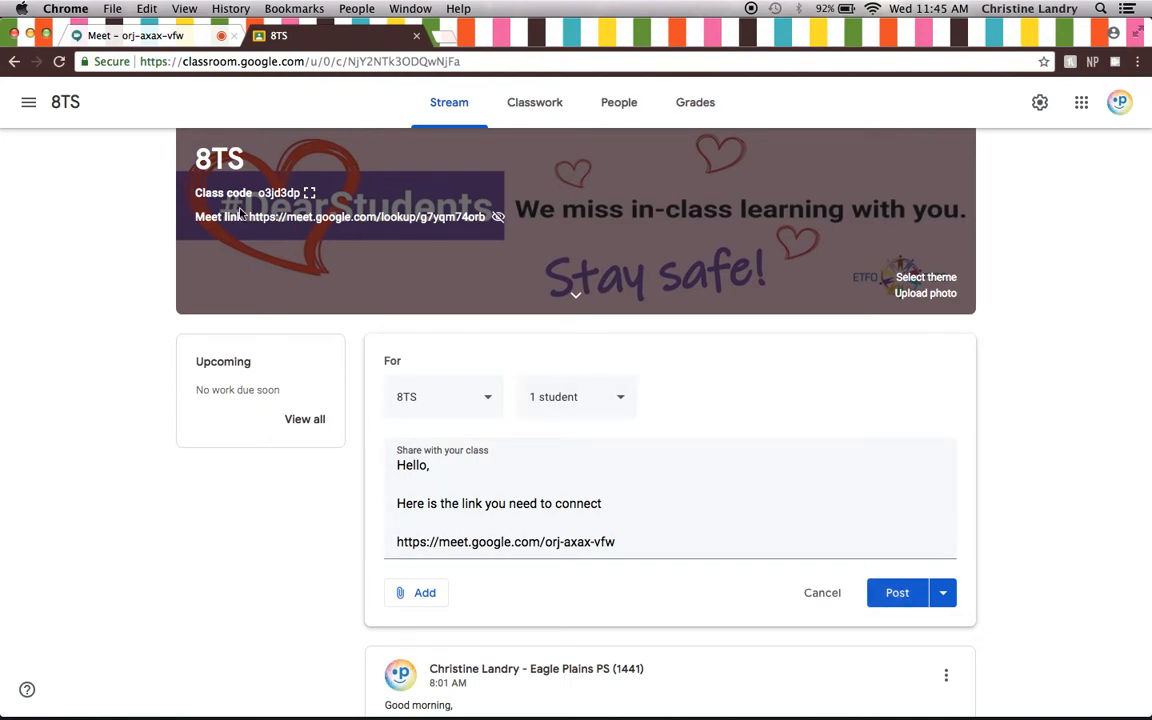
# - Return to the meeting, dismiss the Add others dialog and present the entire screen
pyautogui.click(141, 38)
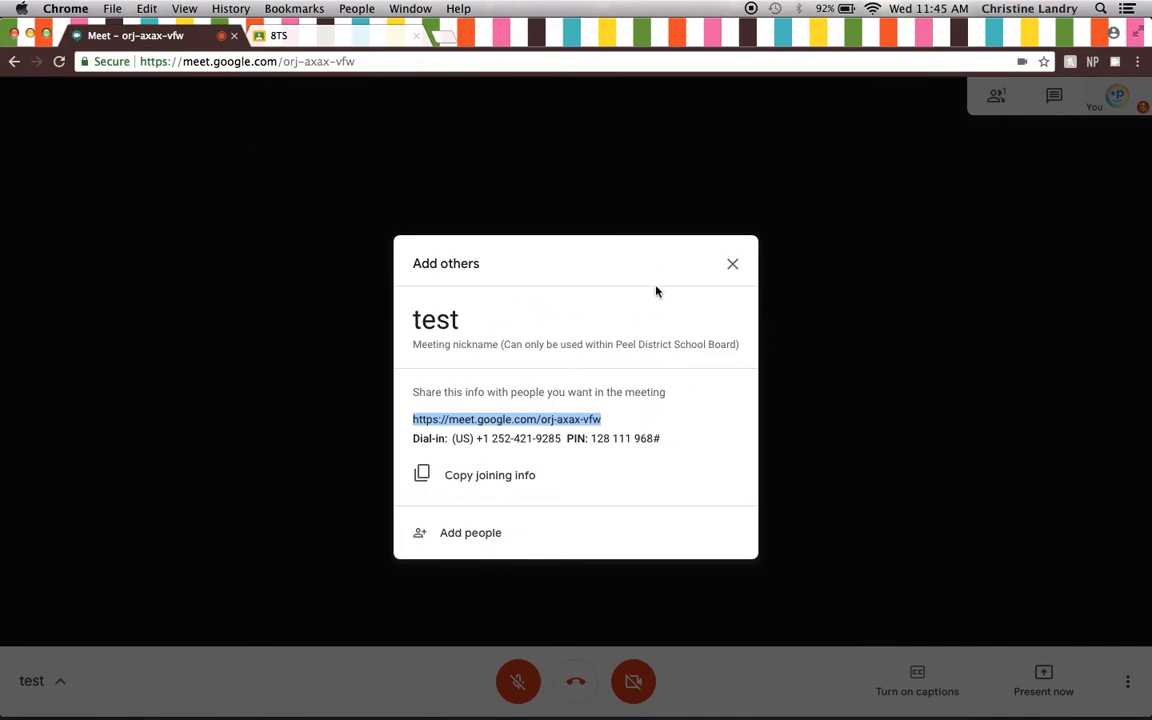
pyautogui.click(735, 265)
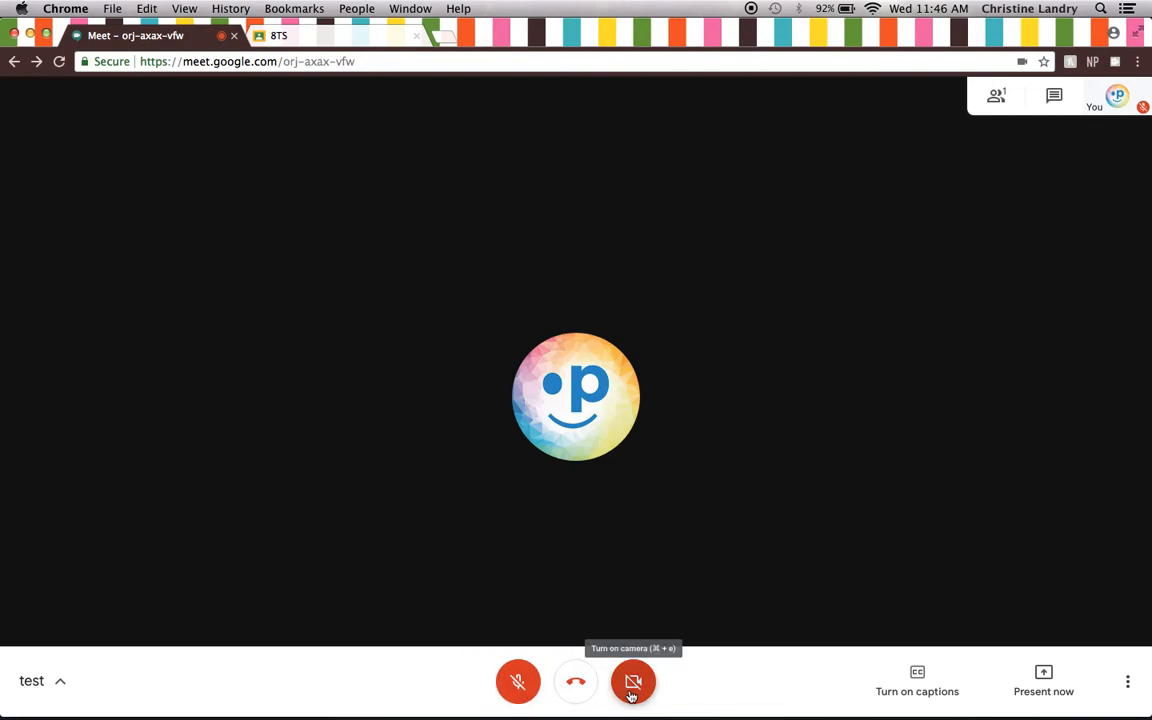
pyautogui.click(1063, 698)
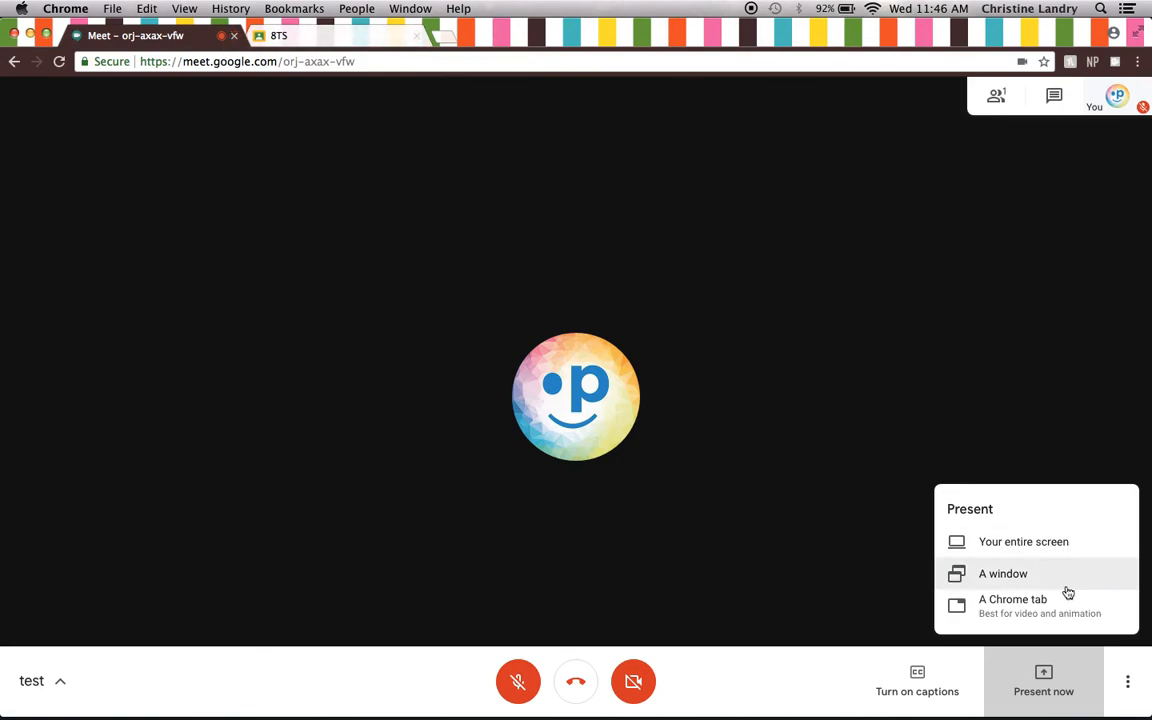
pyautogui.click(992, 545)
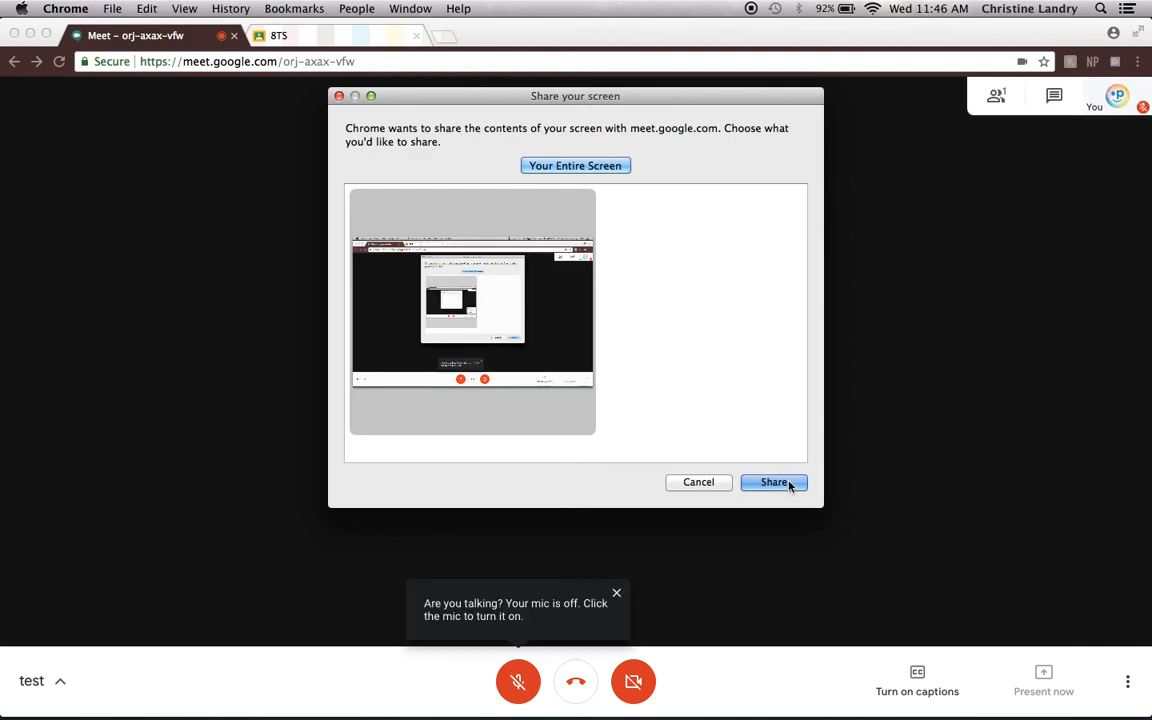
pyautogui.click(783, 482)
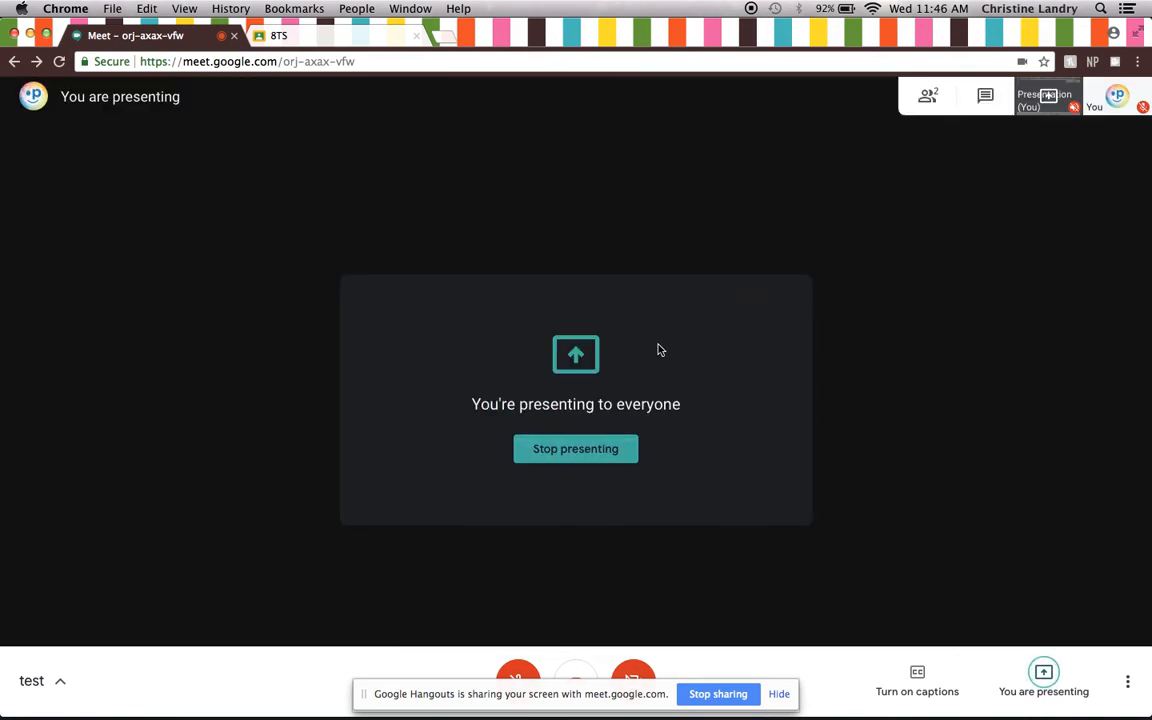
# - Show the 8TS class stream while presenting, and return to the meeting
pyautogui.click(278, 35)
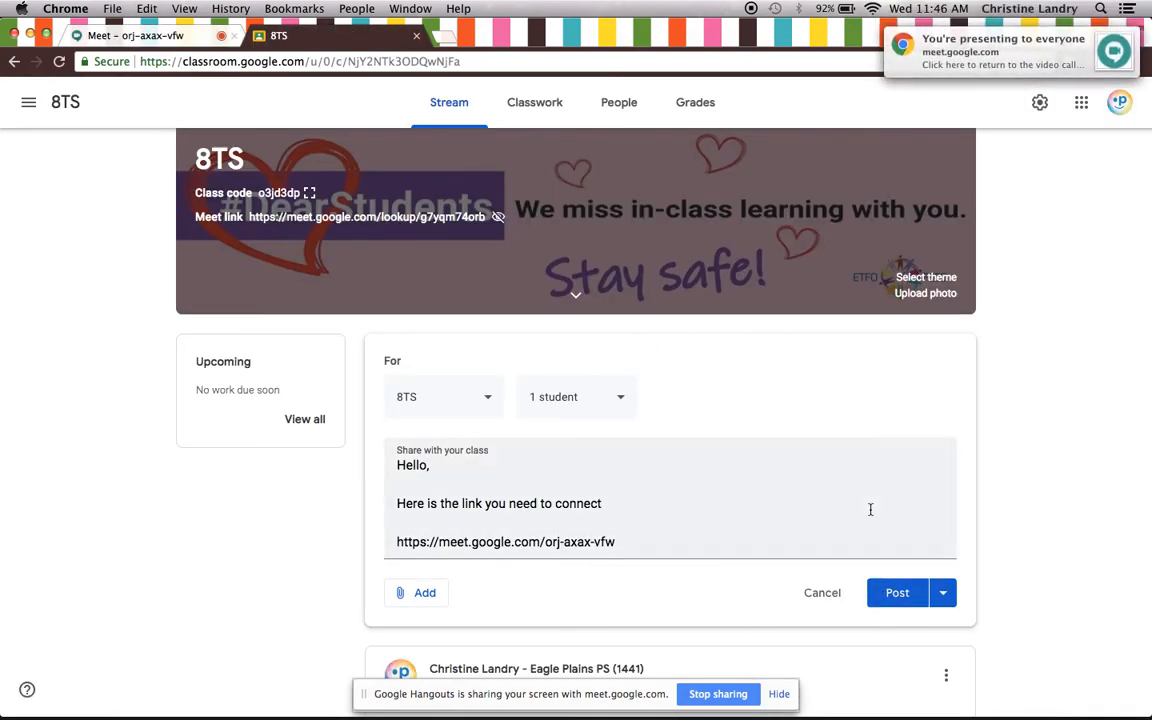
pyautogui.scroll(-3, 859, 435)
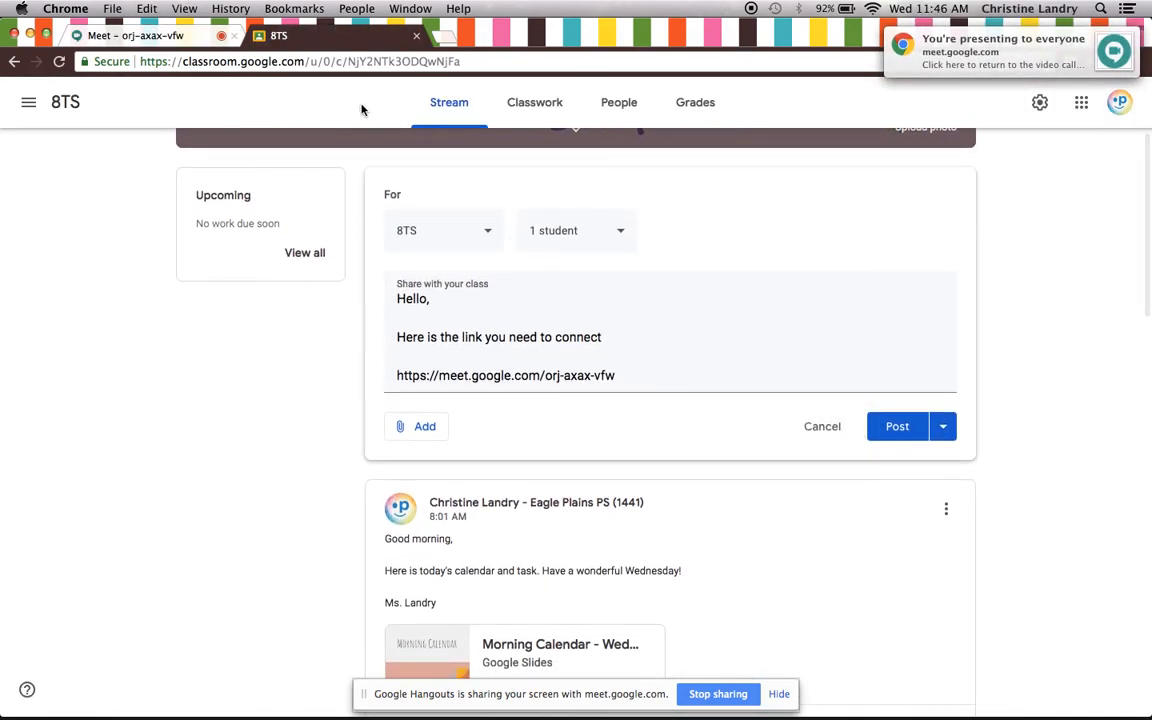
pyautogui.click(135, 35)
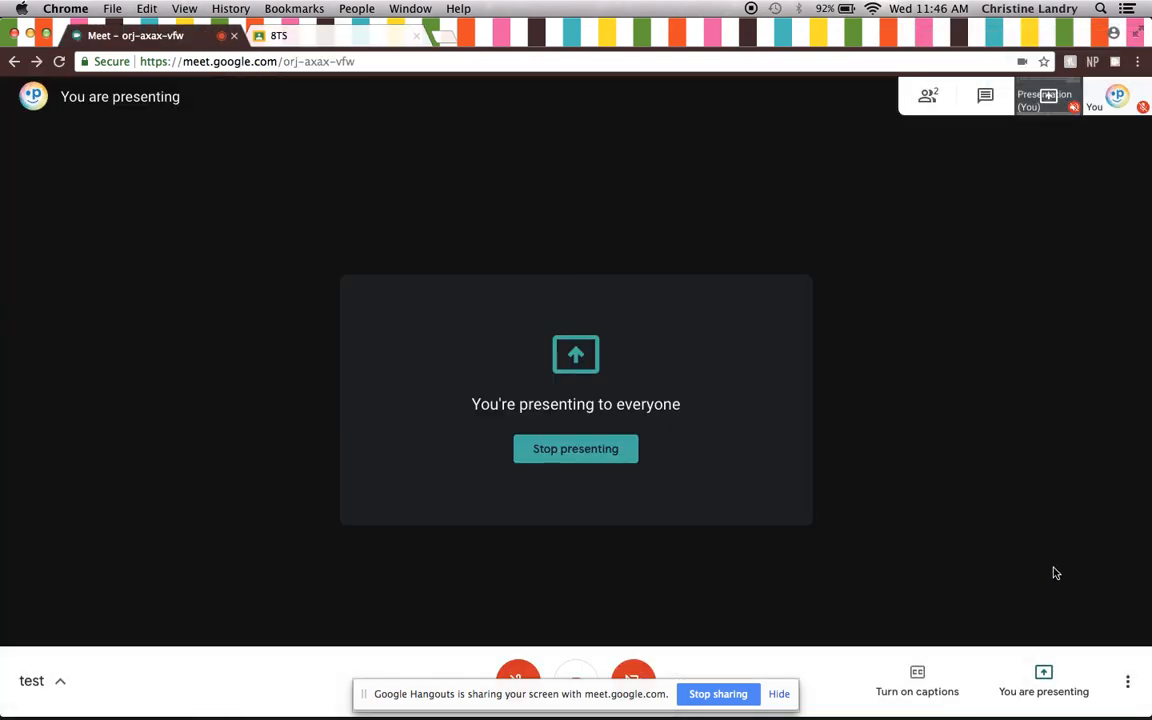